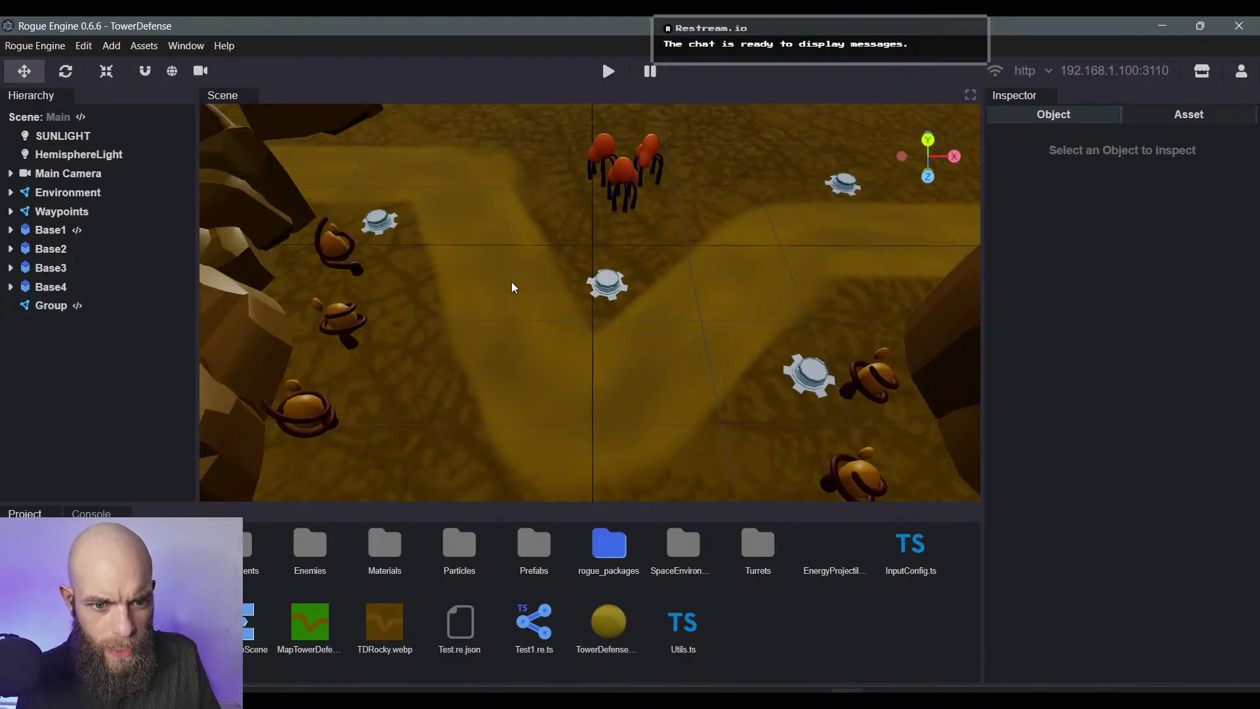
# Step: Playtest the game by building a tower on the upper-left base beside the path, and end the run
pyautogui.click(608, 72)
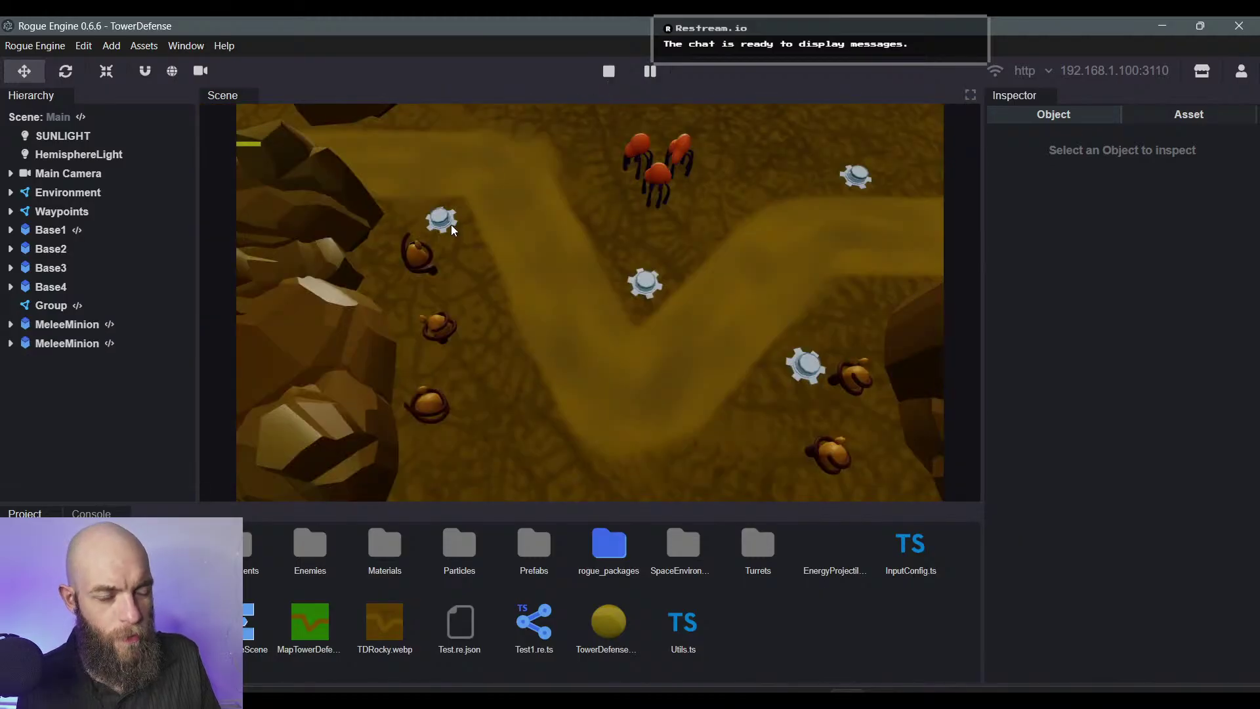
pyautogui.click(436, 214)
pyautogui.click(446, 226)
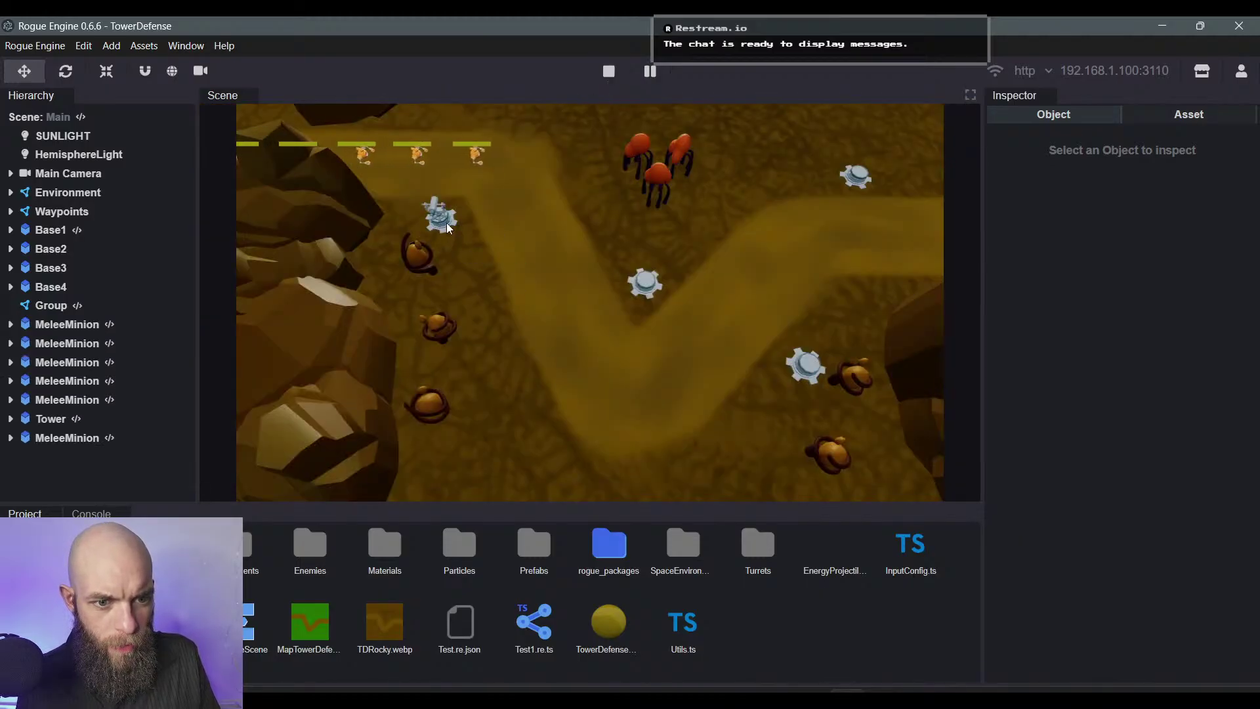
pyautogui.click(446, 222)
pyautogui.click(459, 242)
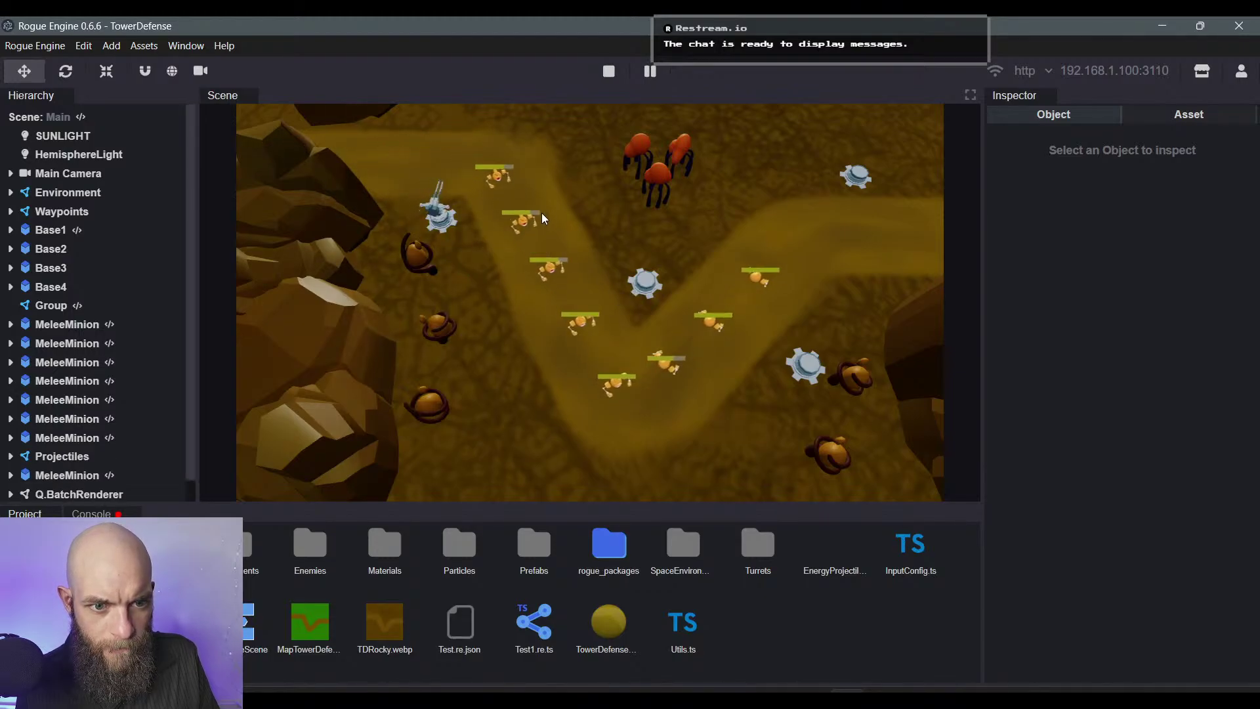
pyautogui.click(607, 71)
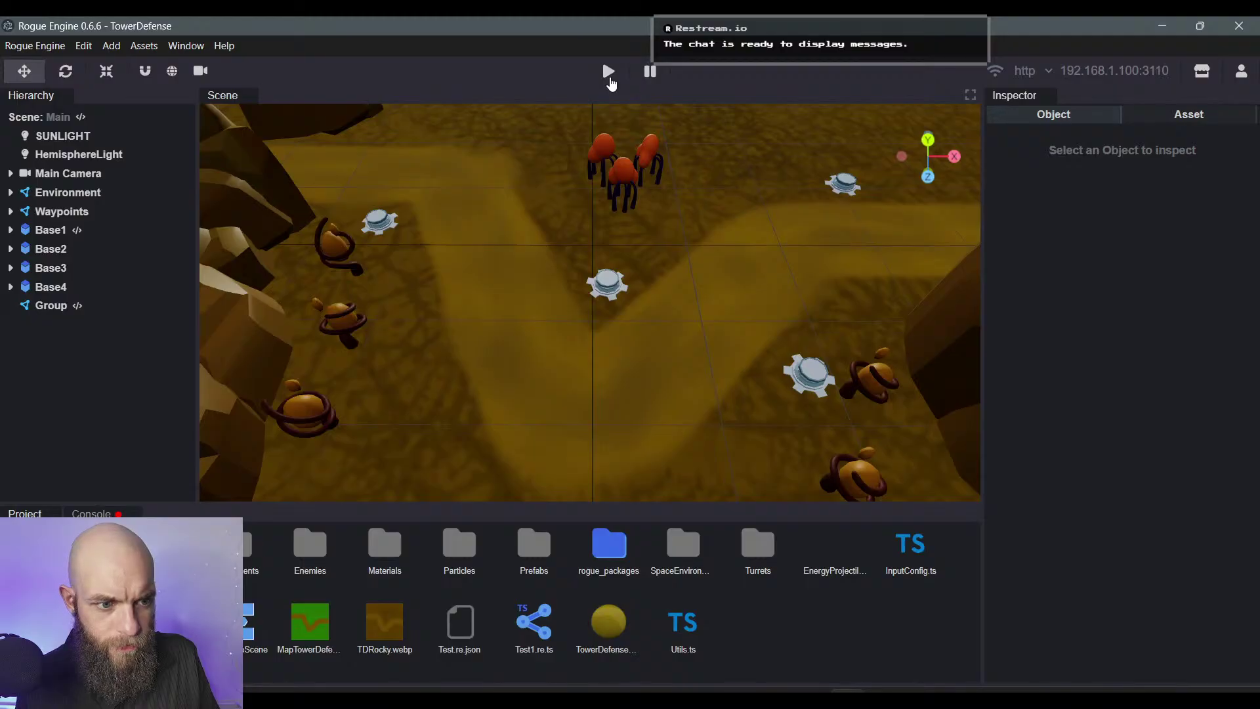
# Step: Clear the console errors and replay the game, building and selecting a tower on the upper-left base to reproduce the error
pyautogui.click(92, 515)
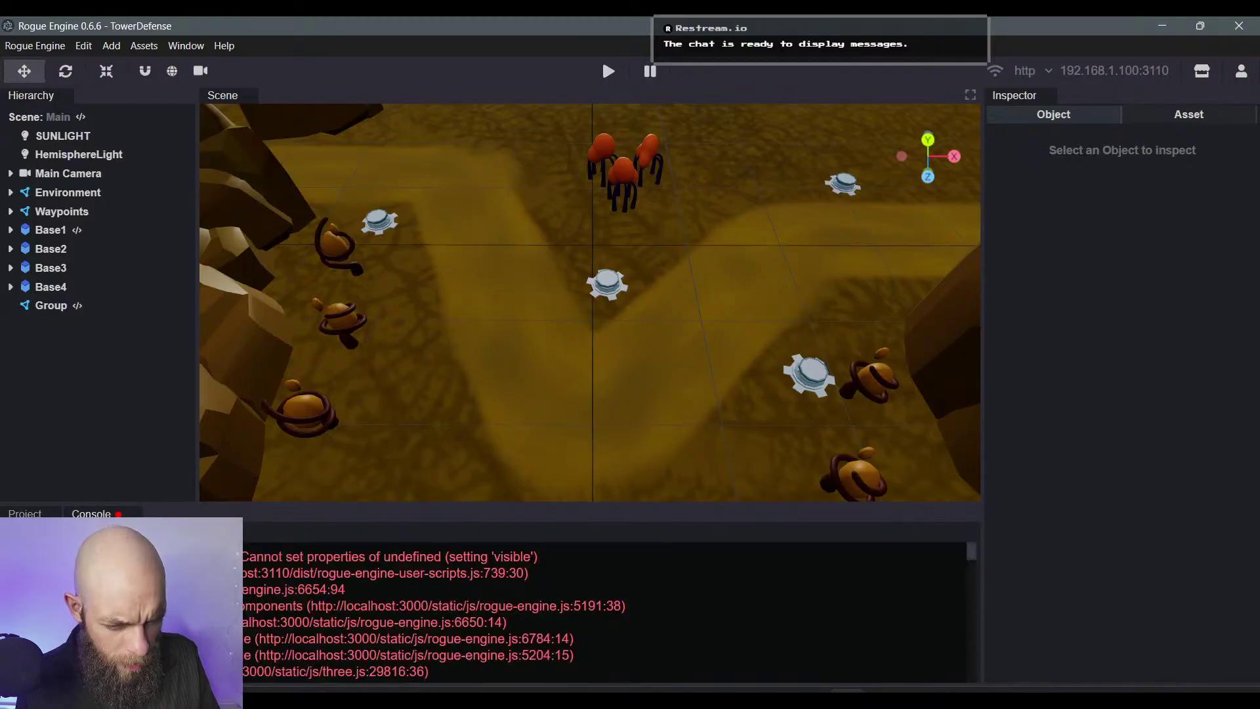
pyautogui.click(23, 532)
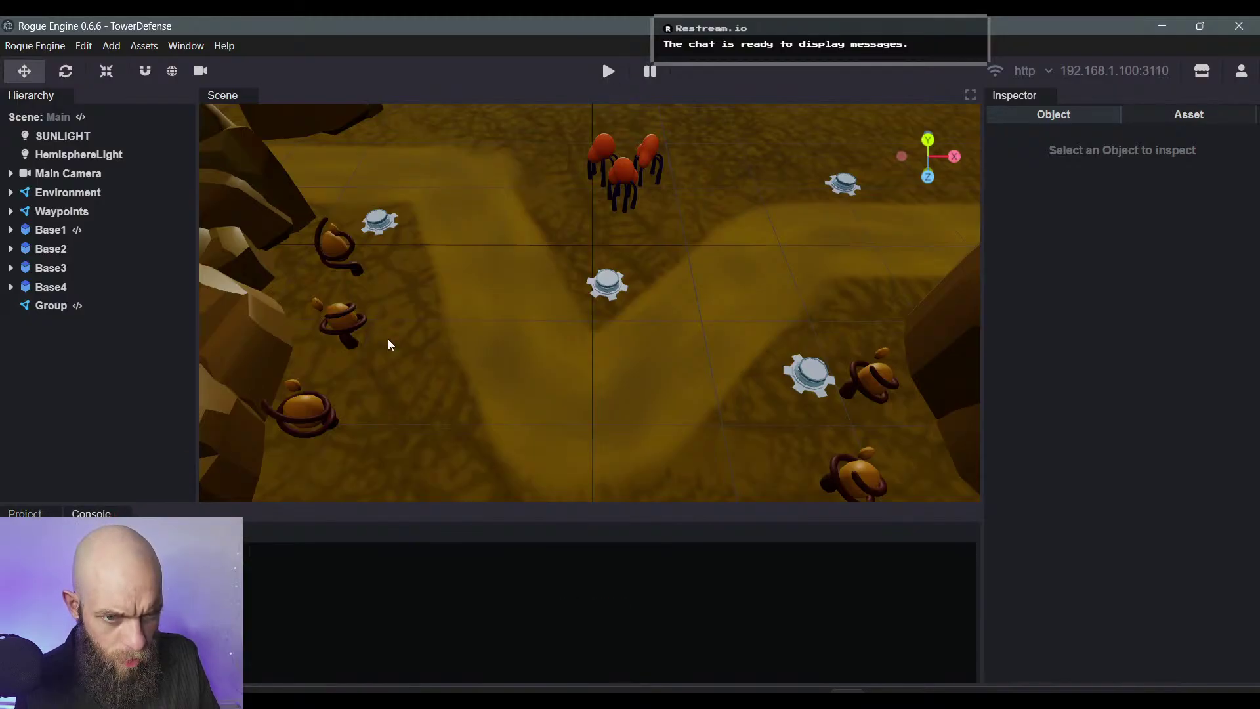
pyautogui.click(609, 74)
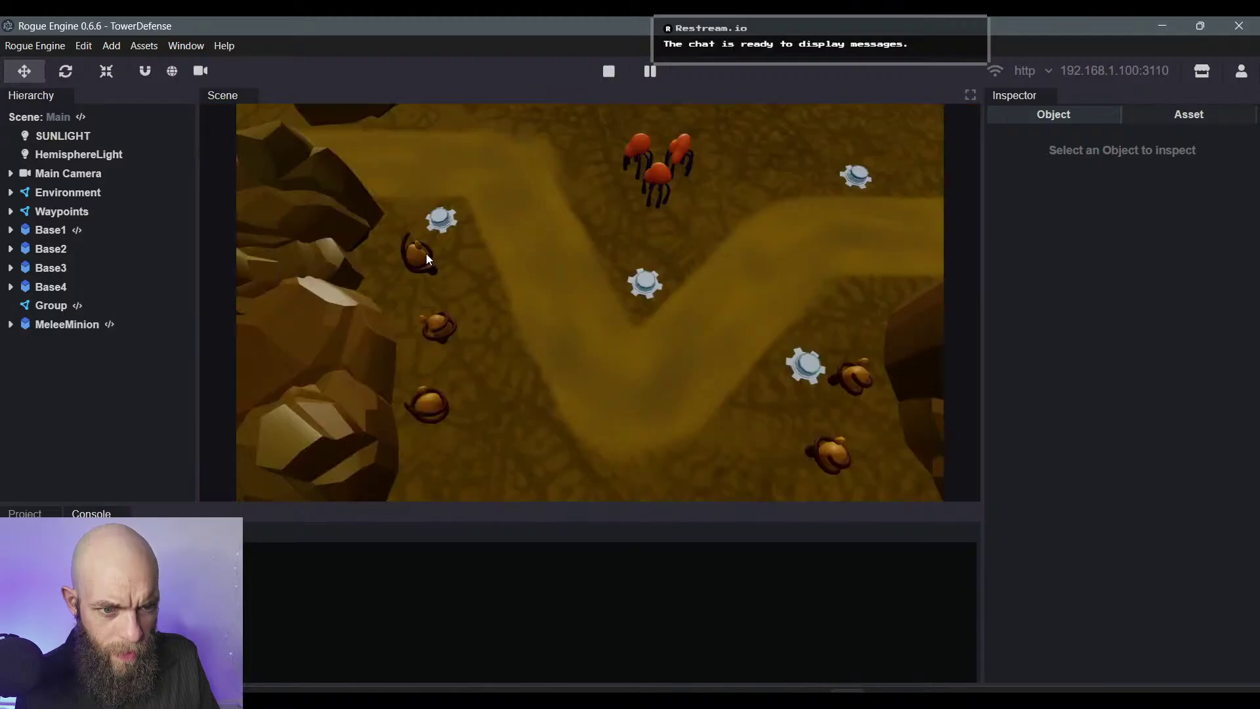
pyautogui.click(431, 226)
pyautogui.click(453, 238)
pyautogui.click(441, 218)
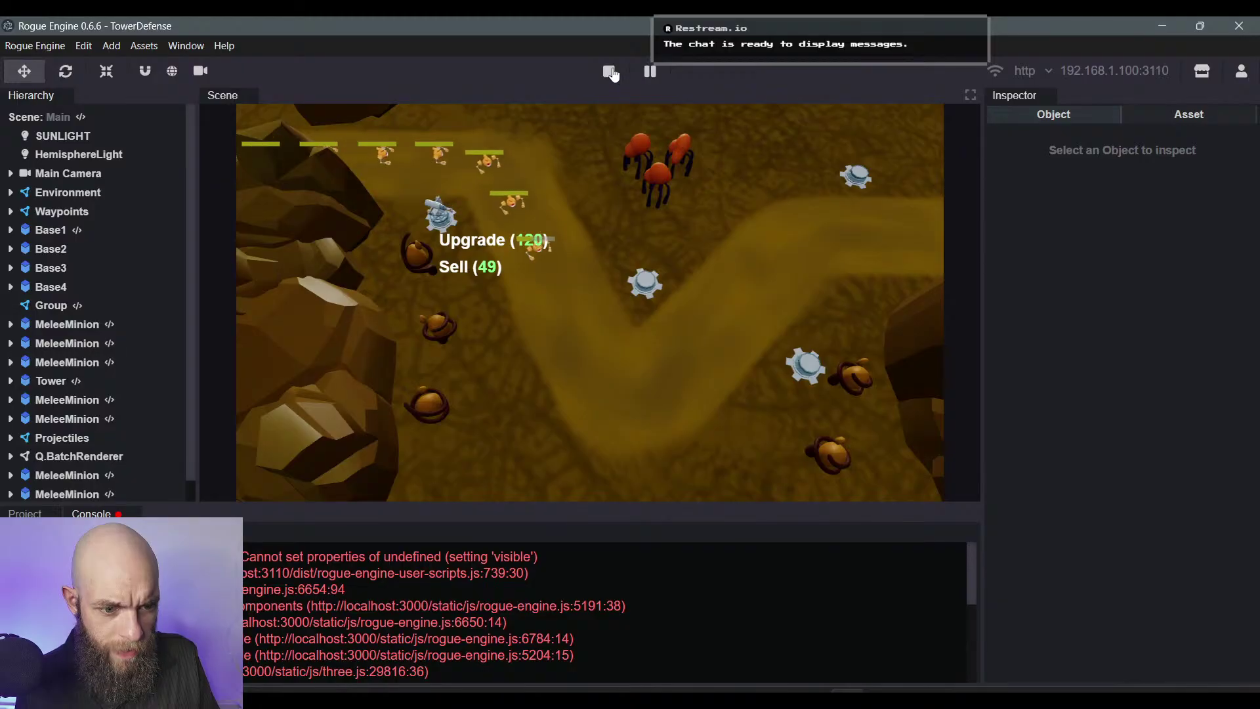
pyautogui.click(609, 71)
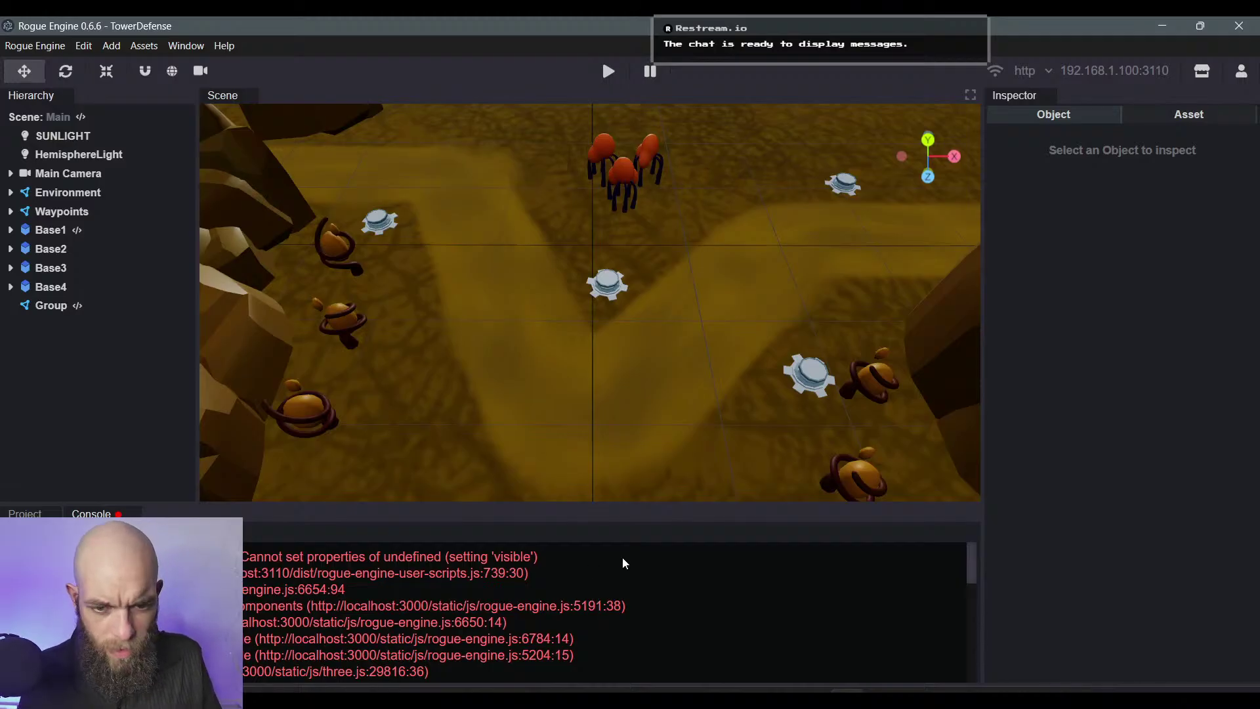
# Step: Open the developer tools to check the ShootingTower error, clear their log, and return to the editor
pyautogui.hotkey('ctrl', 'shift', 'i')
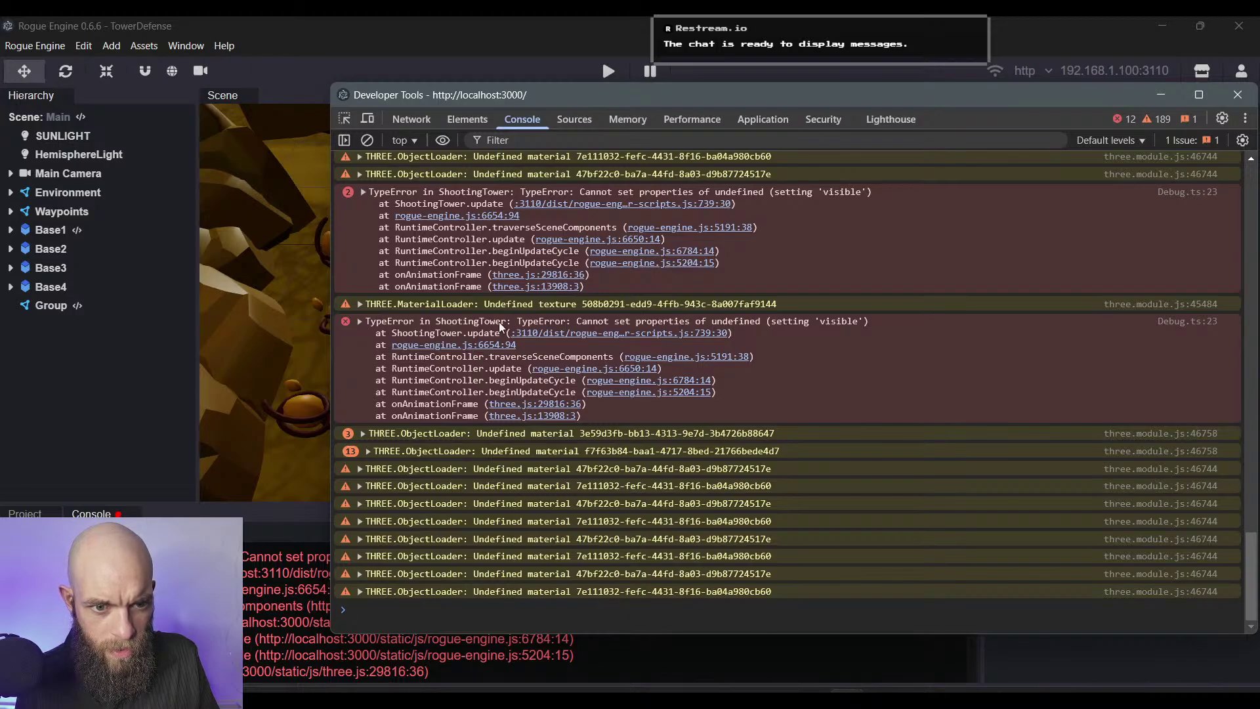
pyautogui.click(368, 139)
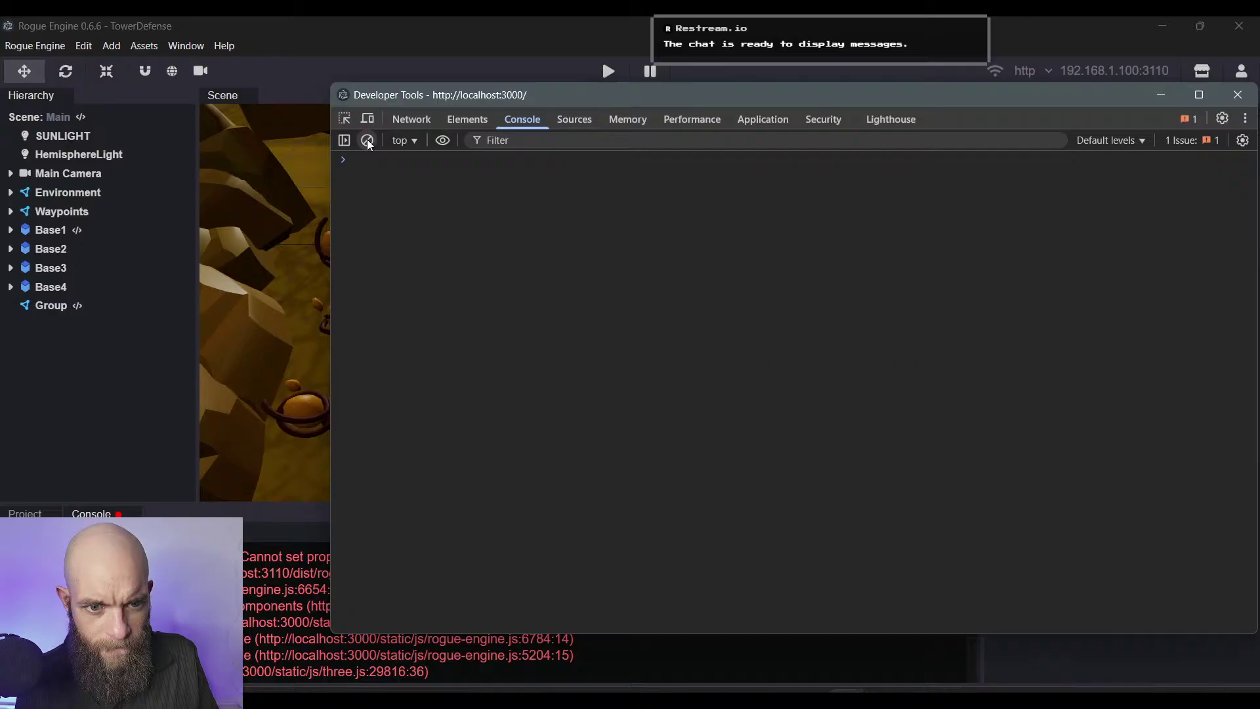
pyautogui.click(234, 434)
# Step: Switch to the Visual Studio Code window showing GameLogic.re.ts, check which project it belongs to, and close that window
pyautogui.moveTo(668, 691)
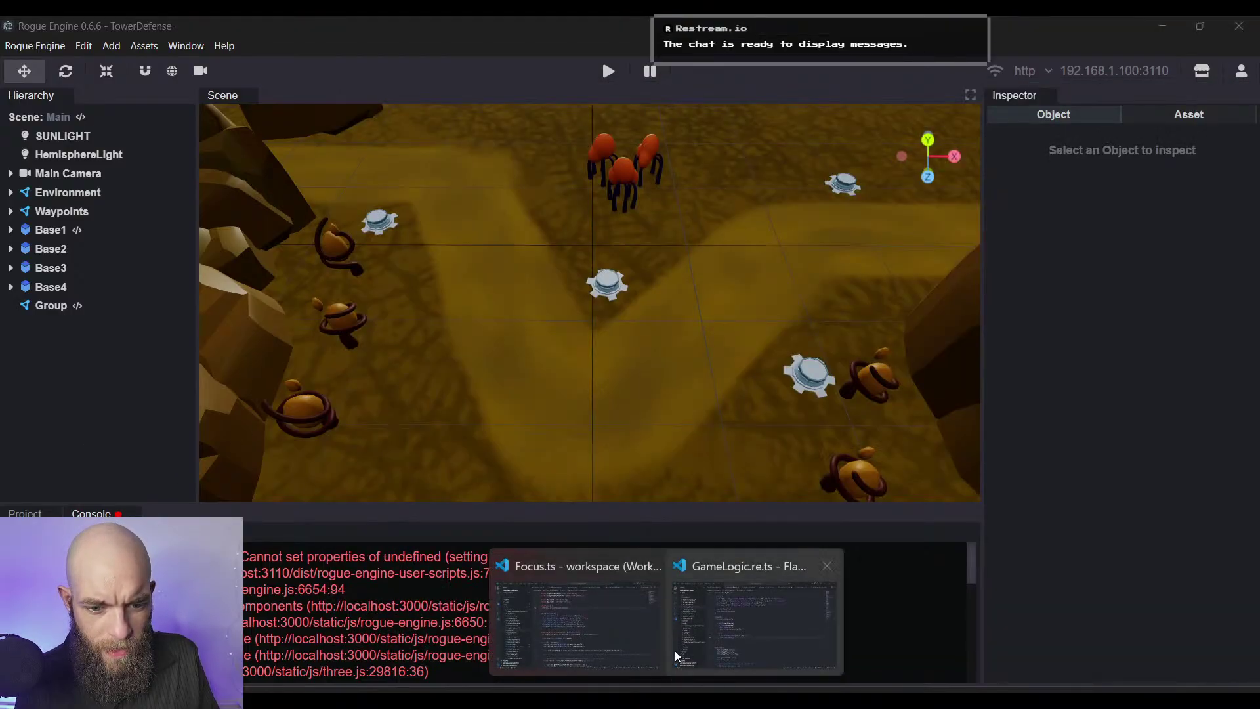
pyautogui.click(714, 624)
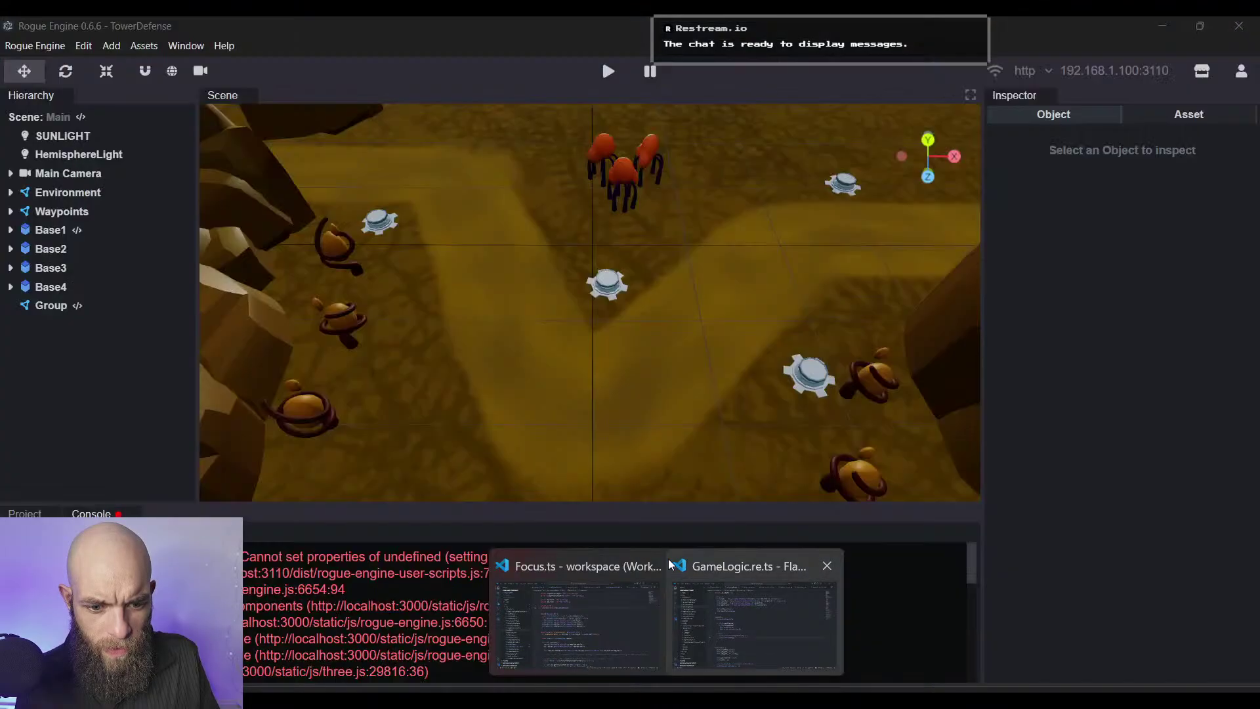
pyautogui.click(651, 565)
pyautogui.click(675, 578)
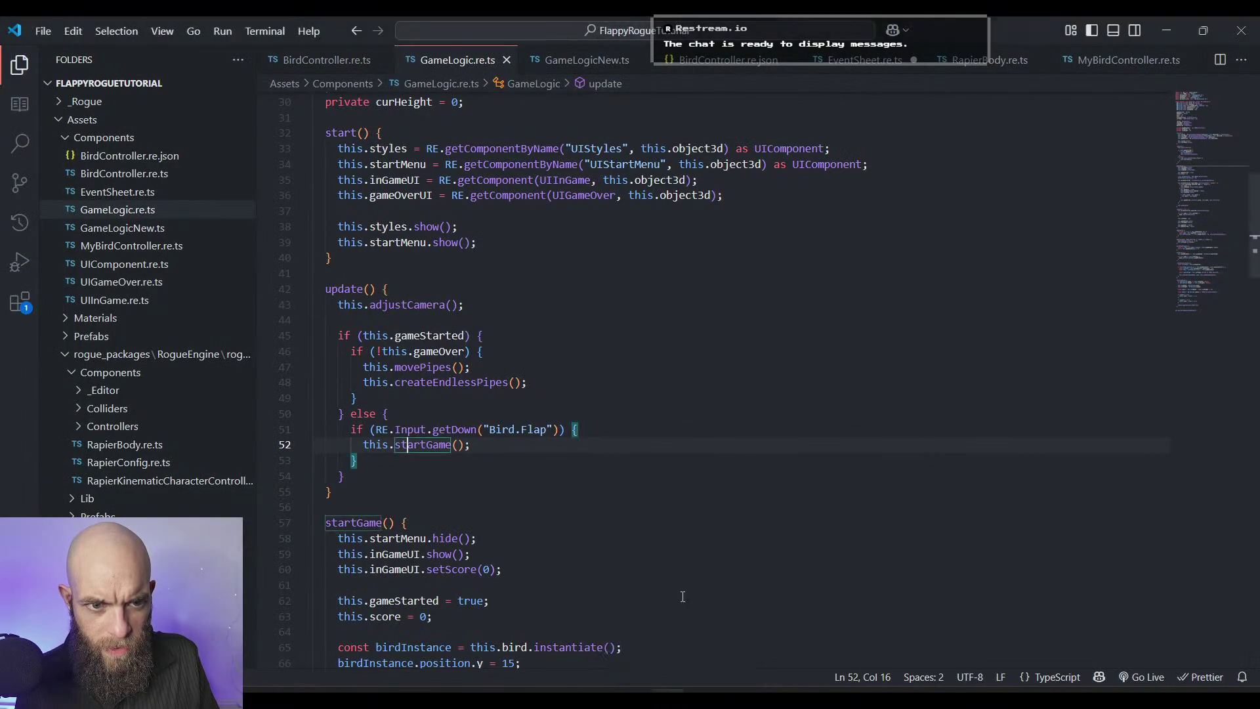
pyautogui.press('Up')
pyautogui.press('Up')
pyautogui.press('Up')
pyautogui.press('Up')
pyautogui.press('Up')
pyautogui.press('Up')
pyautogui.press('End')
pyautogui.scroll(10, 667, 446)
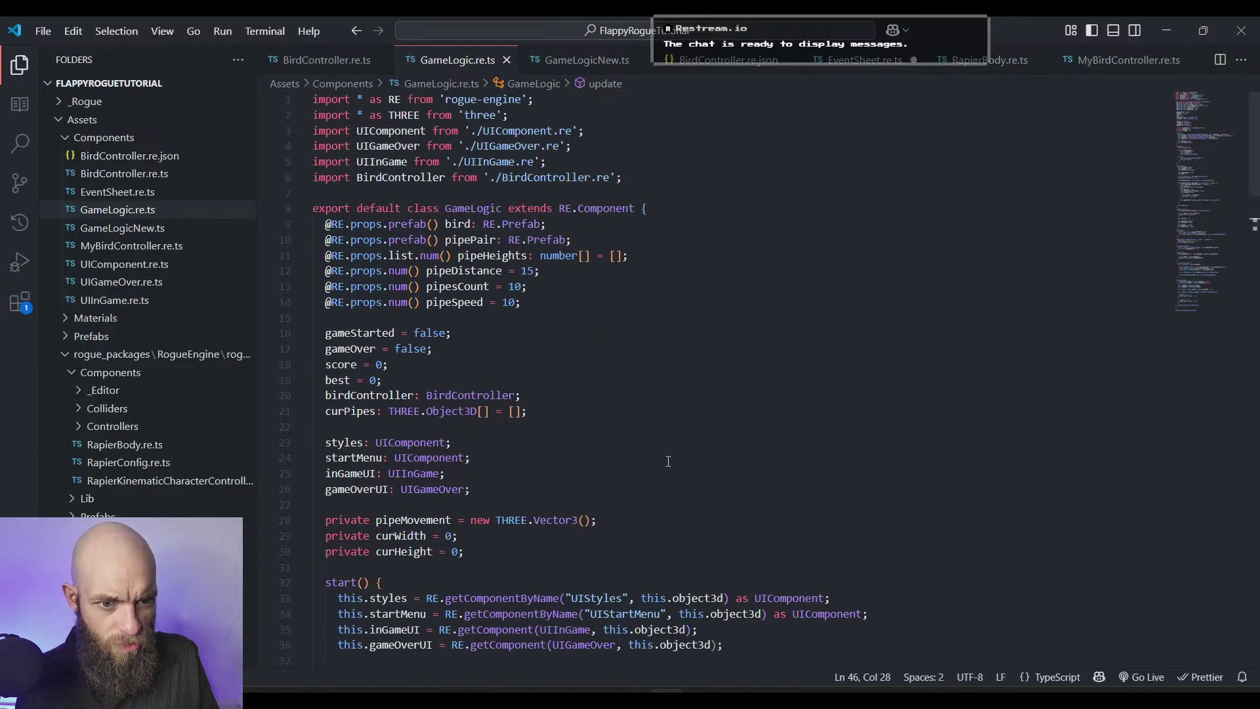
pyautogui.click(1240, 30)
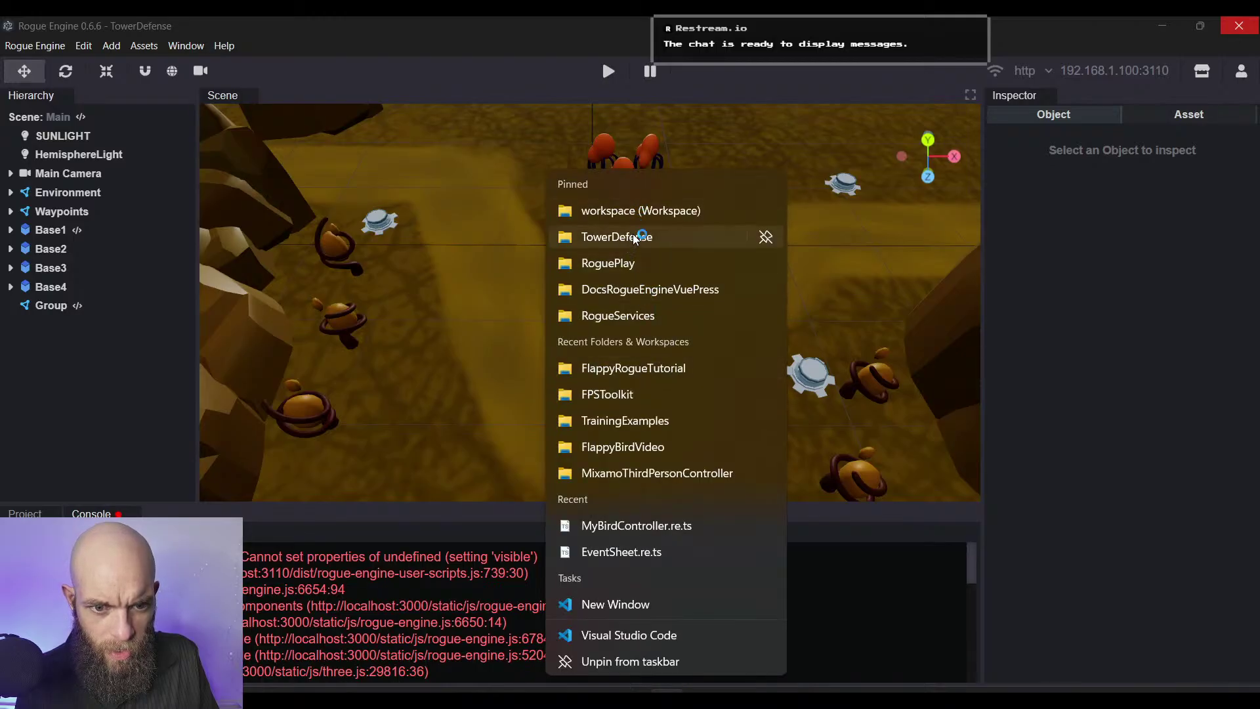
# Step: Open the pinned TowerDefense project in Visual Studio Code
pyautogui.click(862, 35)
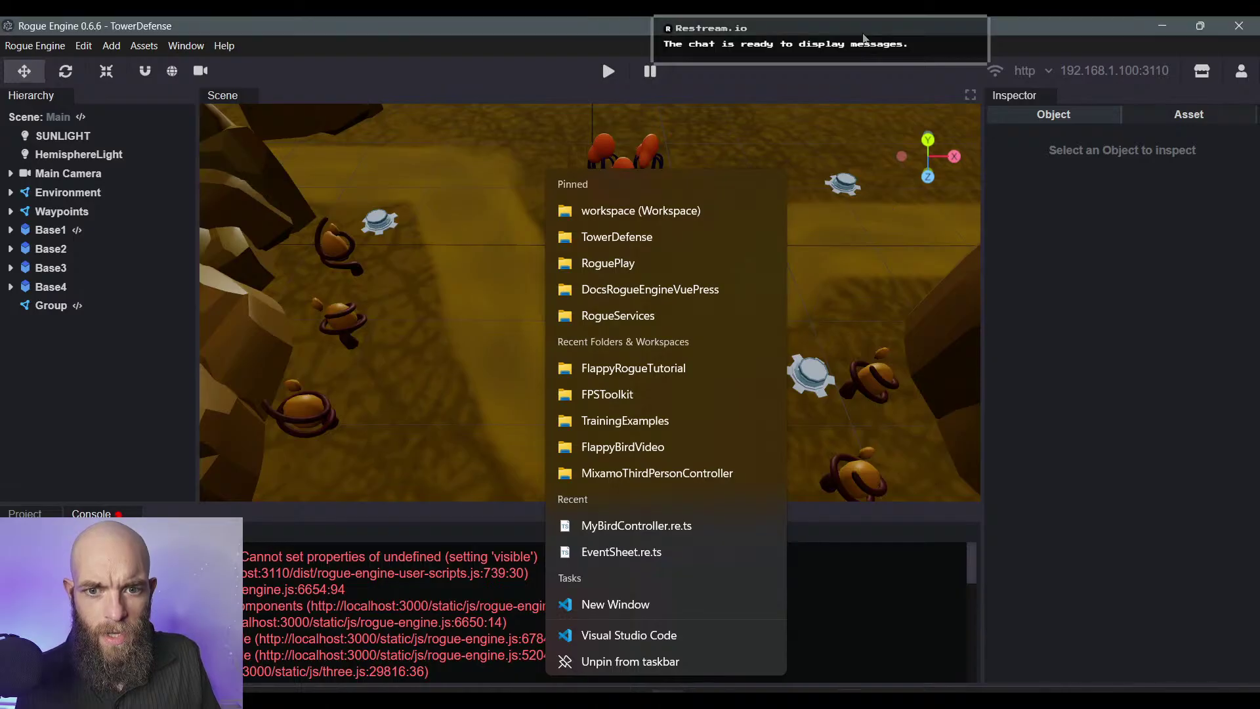
pyautogui.rightClick(777, 699)
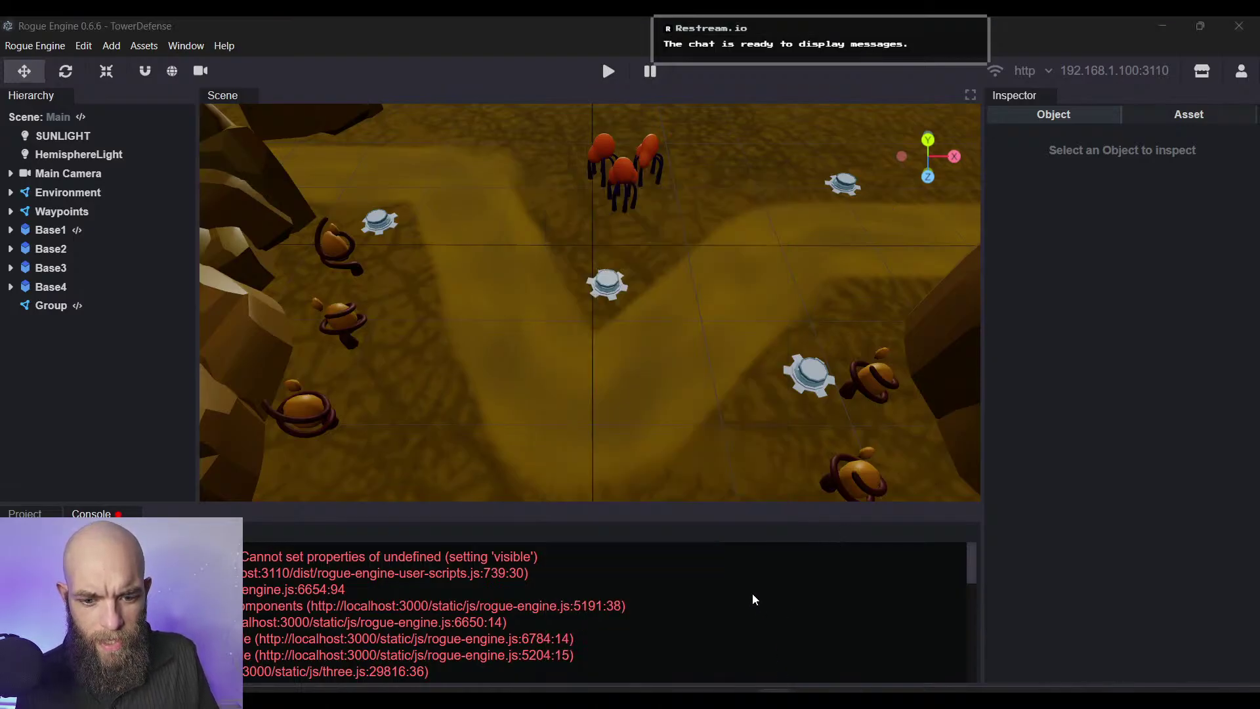